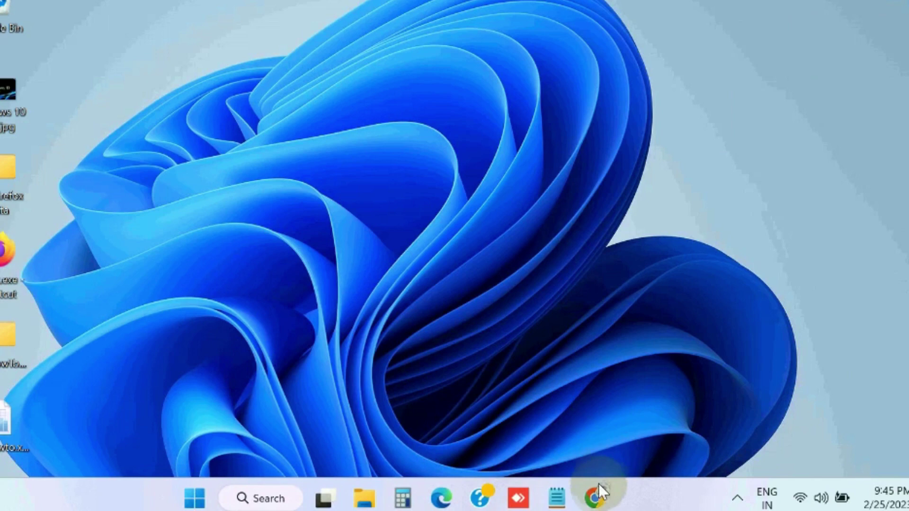
Launch Chrome from the taskbar and go to Settings through the three-dot menu
left_click(596, 497)
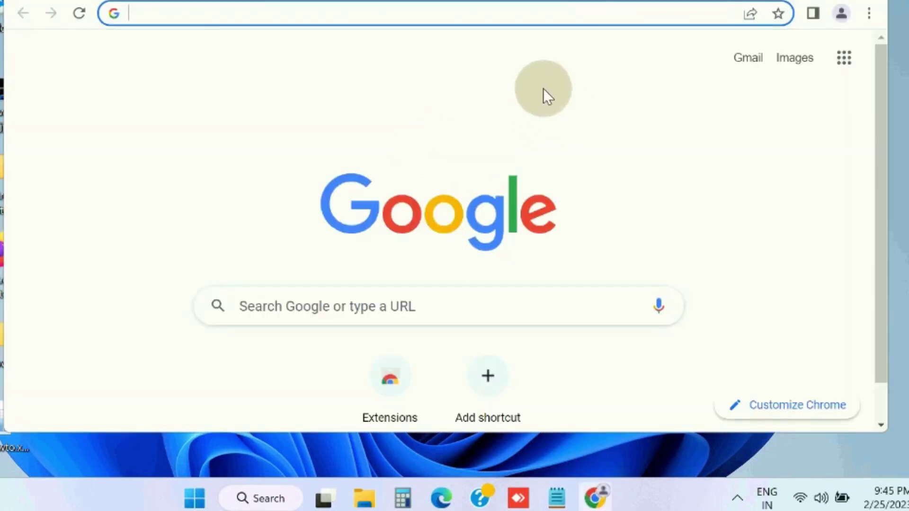
left_click(868, 15)
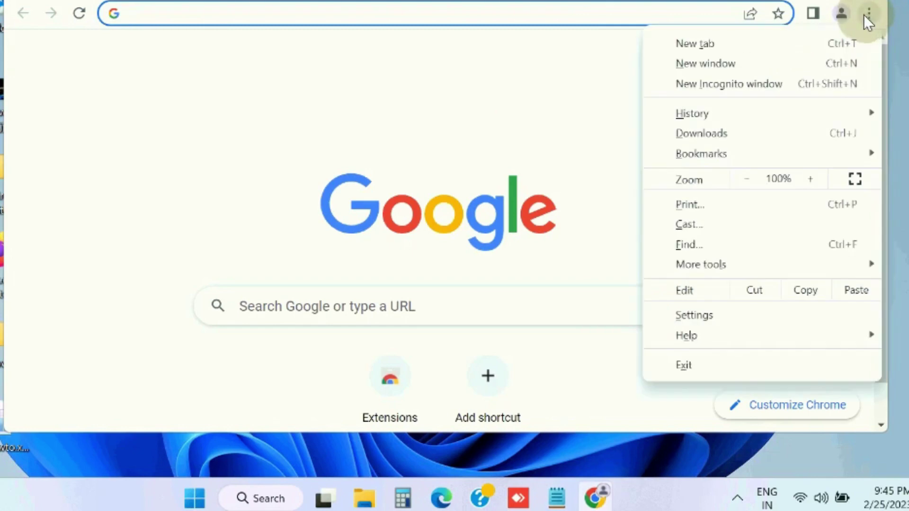
left_click(702, 316)
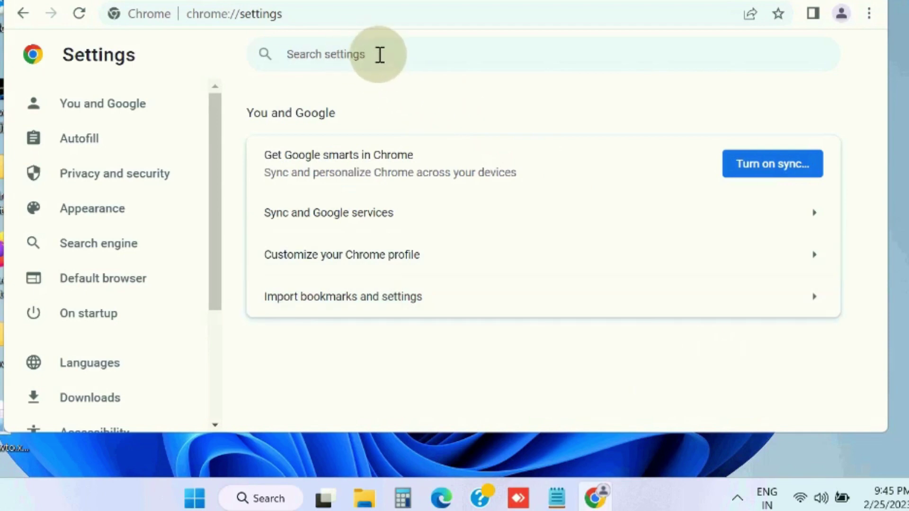
type("cont")
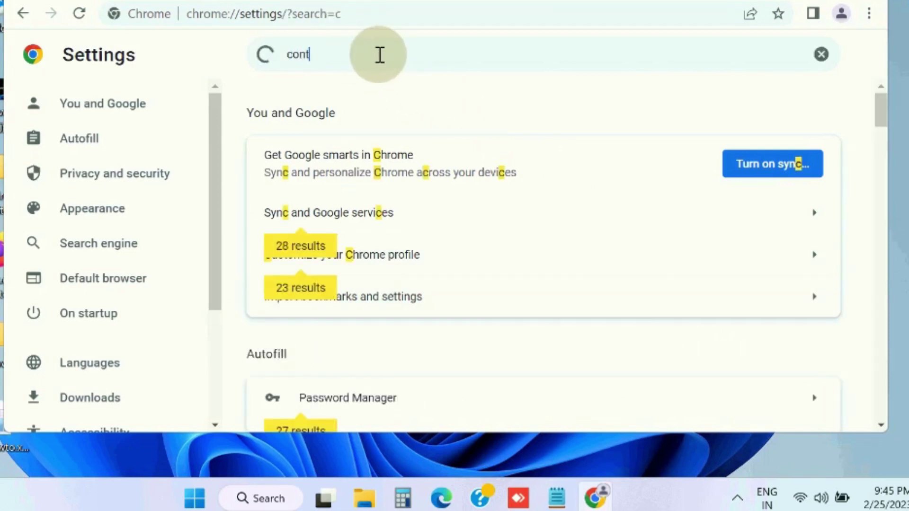
type("ent set")
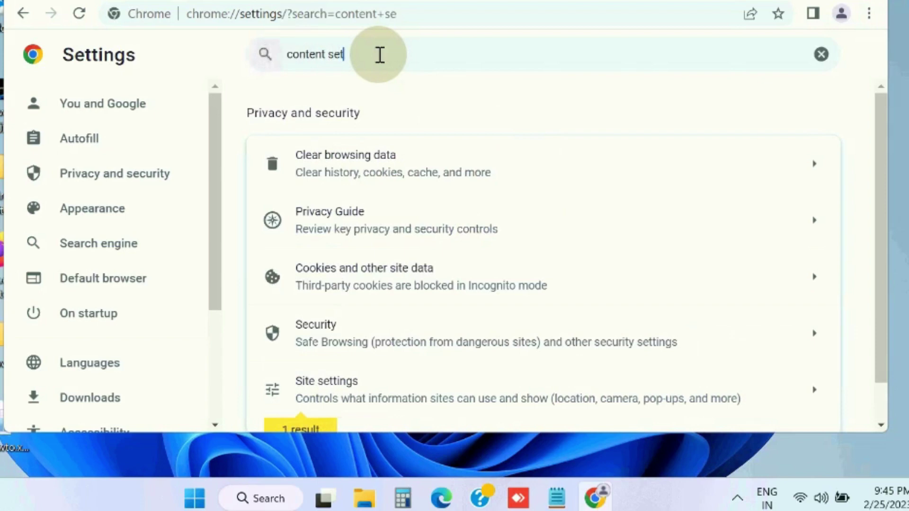
type("ting")
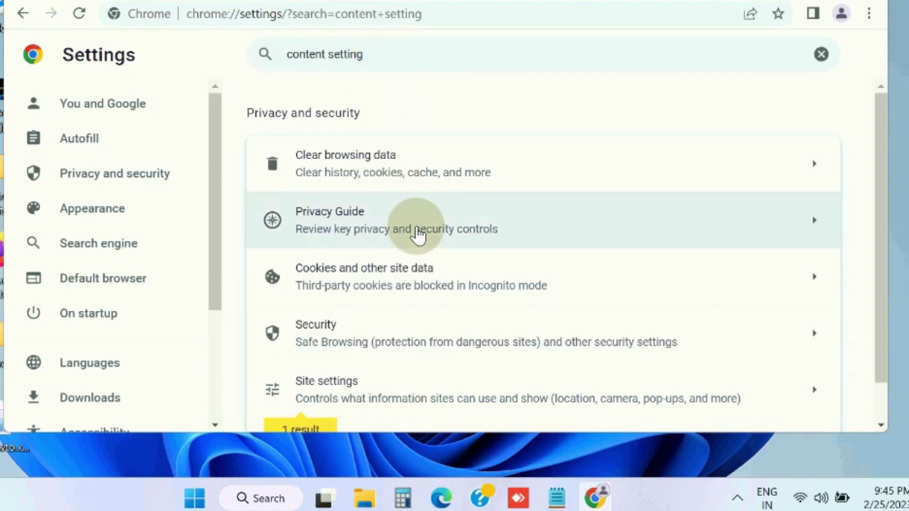
scroll(419, 235, "down", 1)
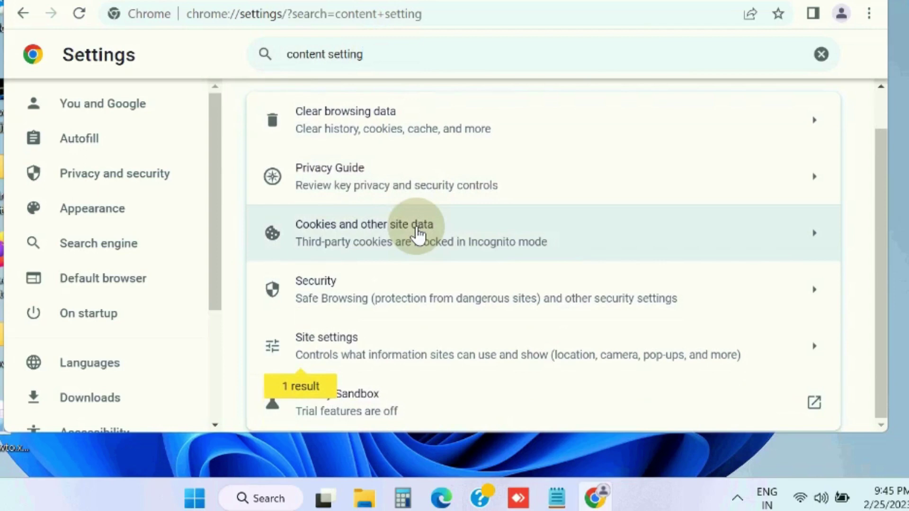
Go to Chrome's Site settings and then the JavaScript permission page
left_click(368, 353)
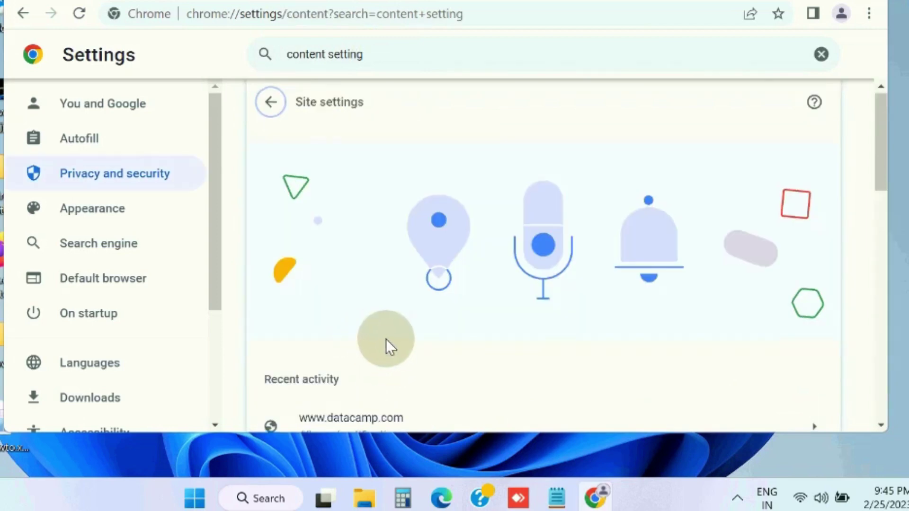
scroll(405, 339, "down", 4)
scroll(414, 341, "down", 1)
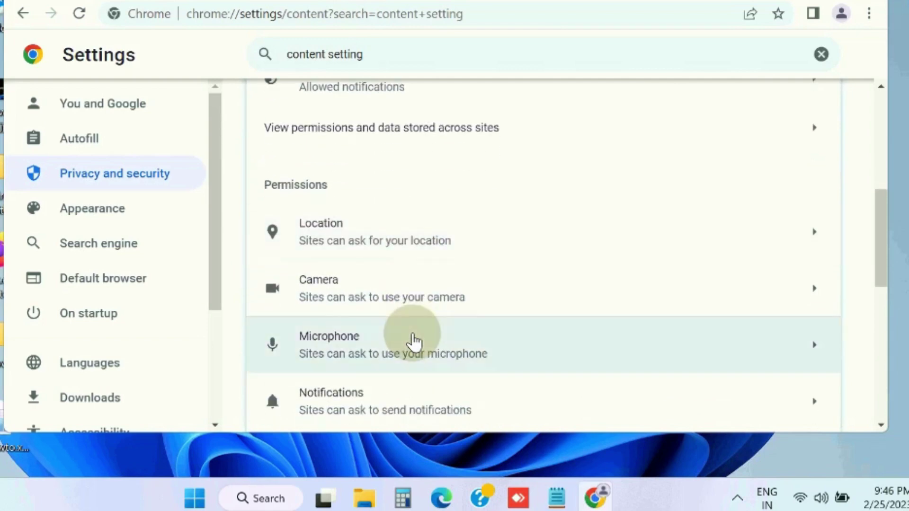
scroll(414, 341, "down", 2)
scroll(413, 342, "down", 2)
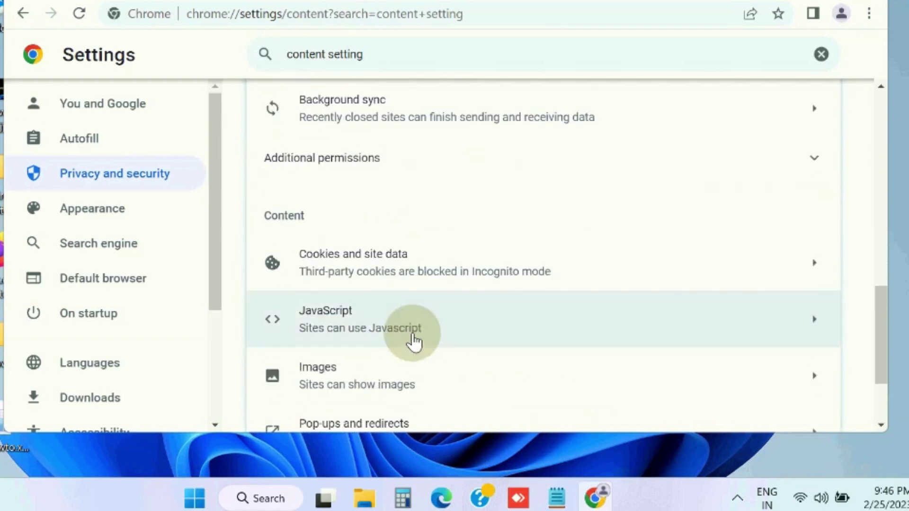
scroll(414, 341, "down", 2)
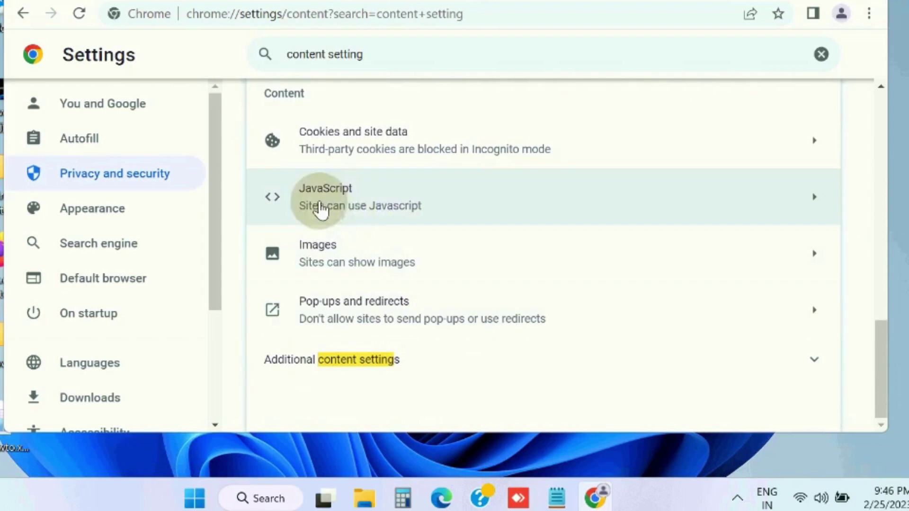
left_click(341, 205)
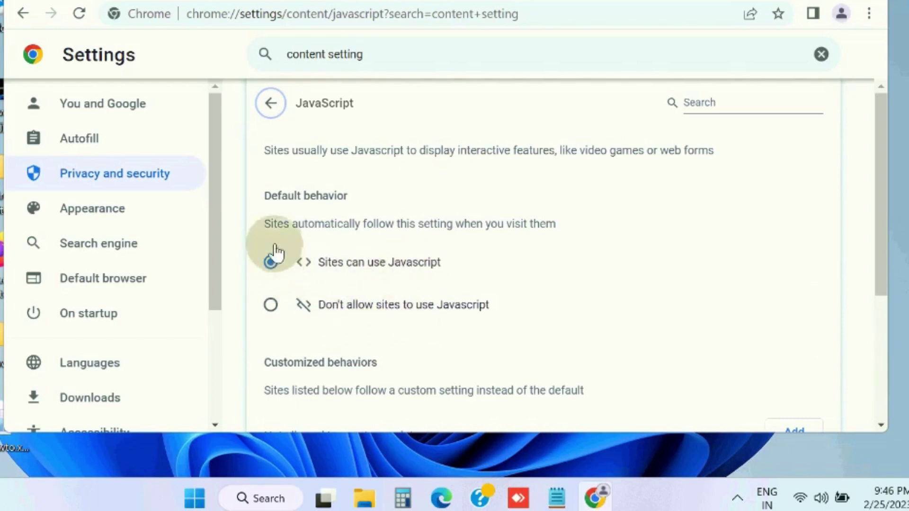
scroll(444, 313, "down", 2)
scroll(450, 312, "down", 1)
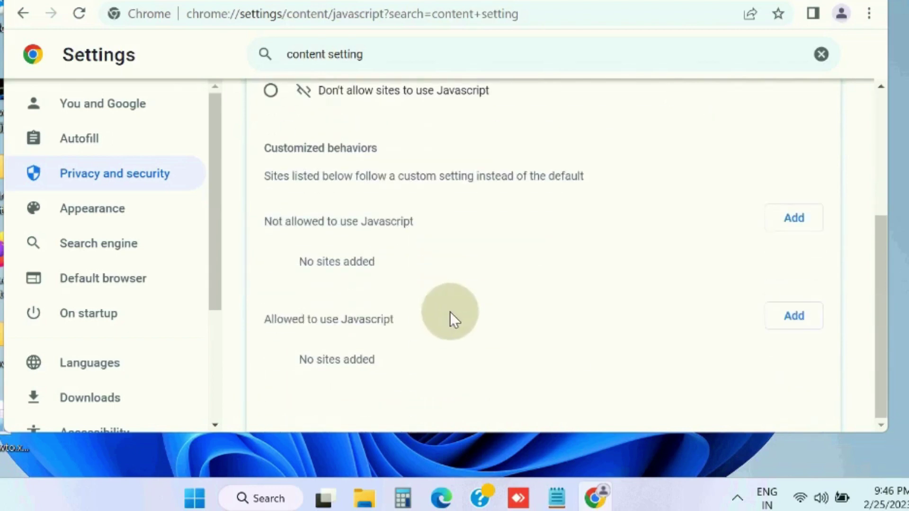
scroll(449, 312, "up", 3)
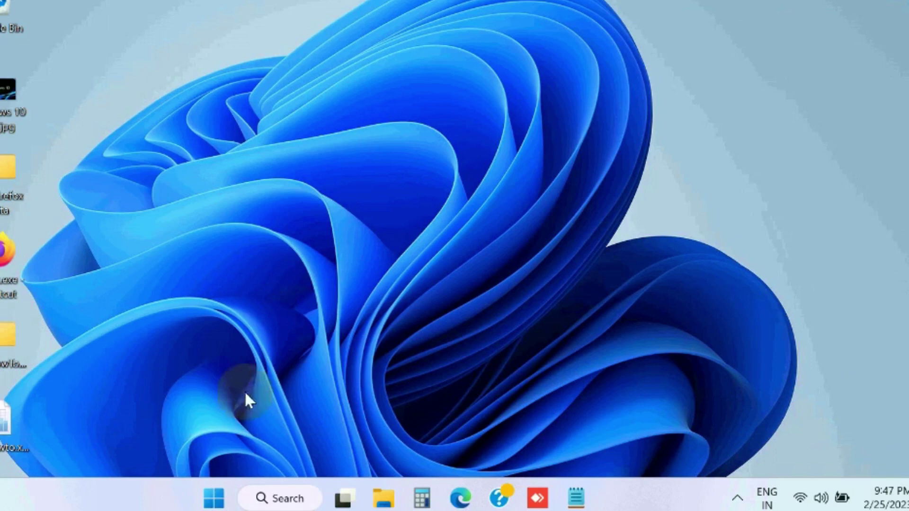
Bring up the Windows Run dialog from the Start button's quick-links menu
right_click(221, 490)
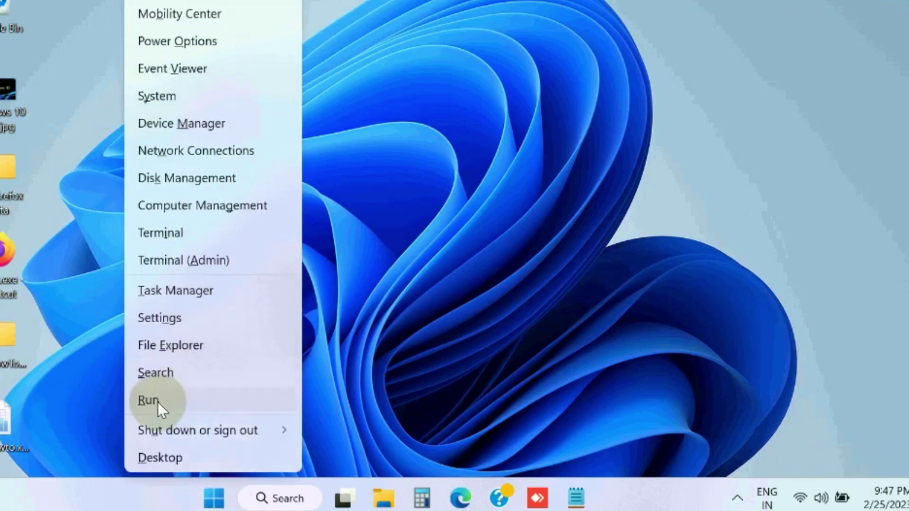
left_click(158, 402)
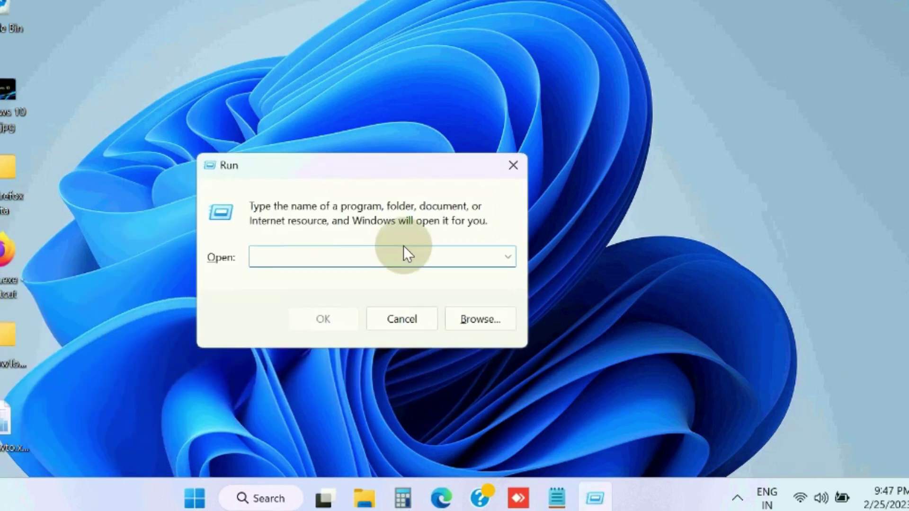
type("inet")
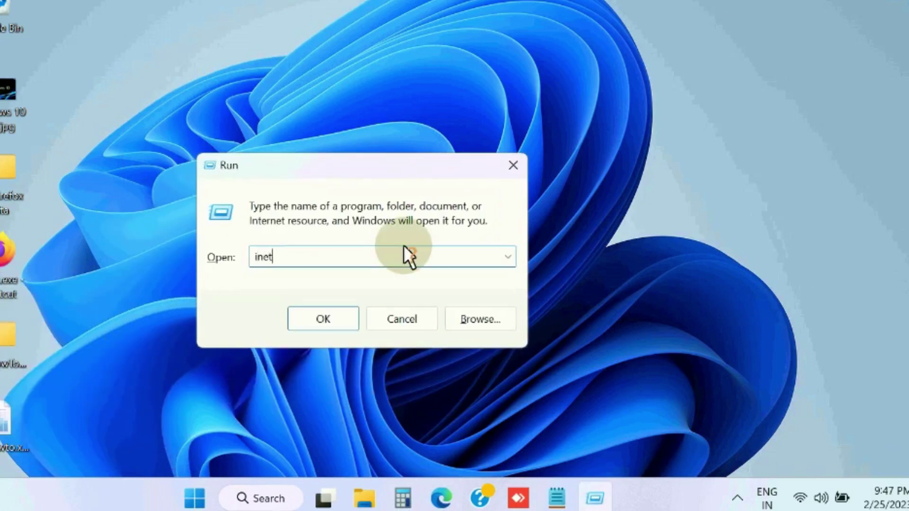
type("cpl")
type(".cpl")
Run inetcpl.cpl, centre Internet Properties on screen and show its Security tab
left_click(331, 321)
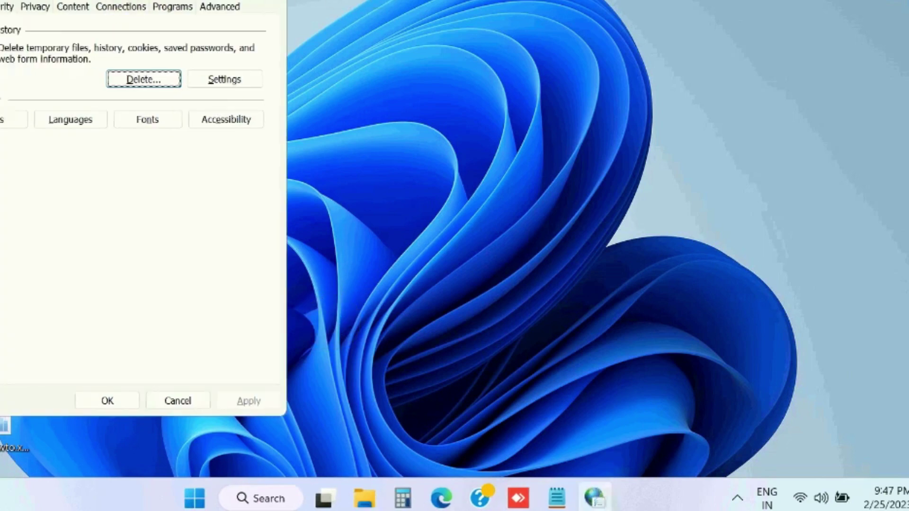
left_click_drag(115, 2, 388, 0)
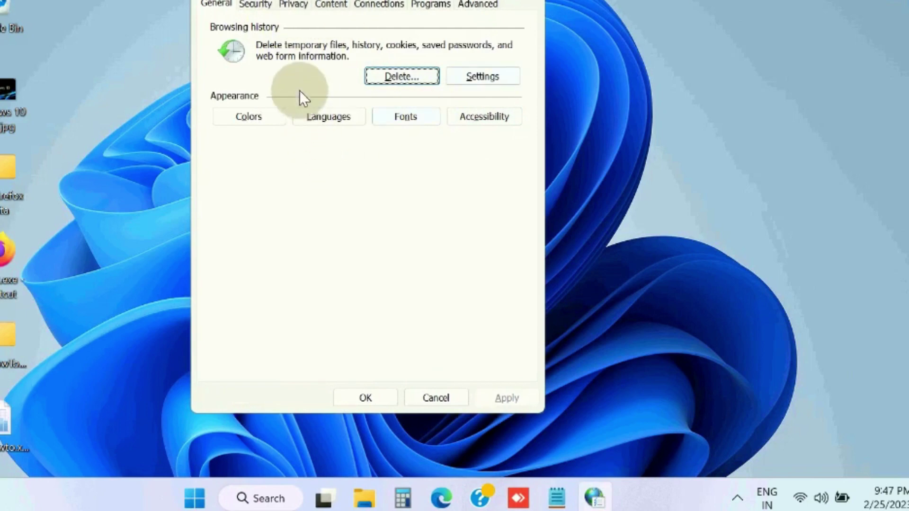
left_click(257, 4)
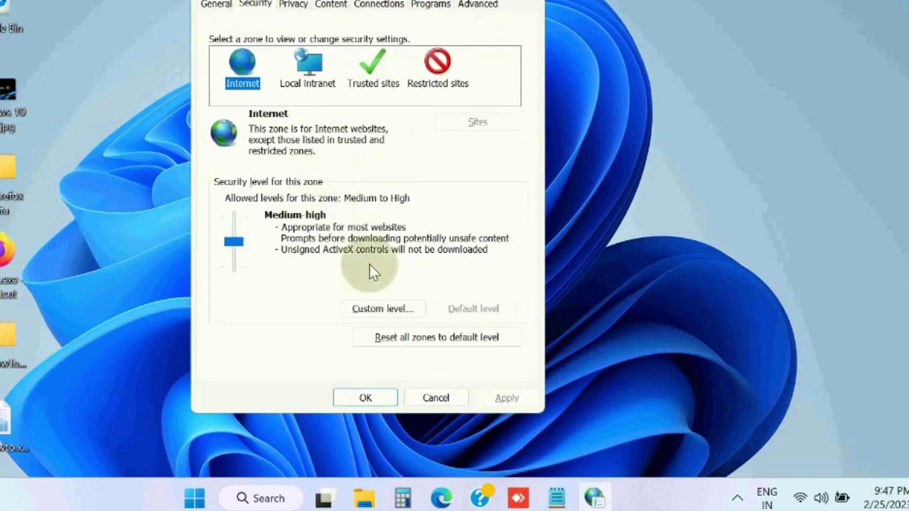
Confirm the Internet zone custom level with Java applet scripting enabled, then close Internet Options
left_click(379, 311)
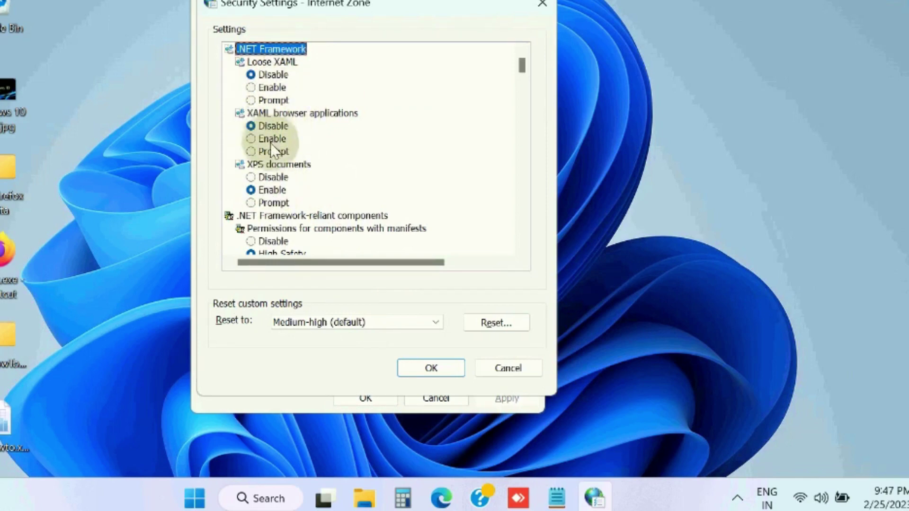
scroll(276, 207, "down", 1)
scroll(278, 208, "down", 1)
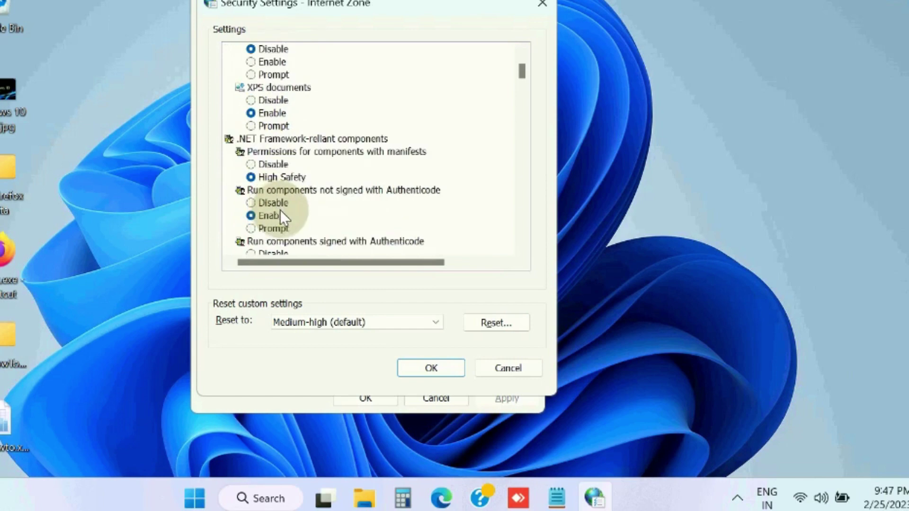
scroll(280, 210, "down", 1)
scroll(280, 210, "down", 1)
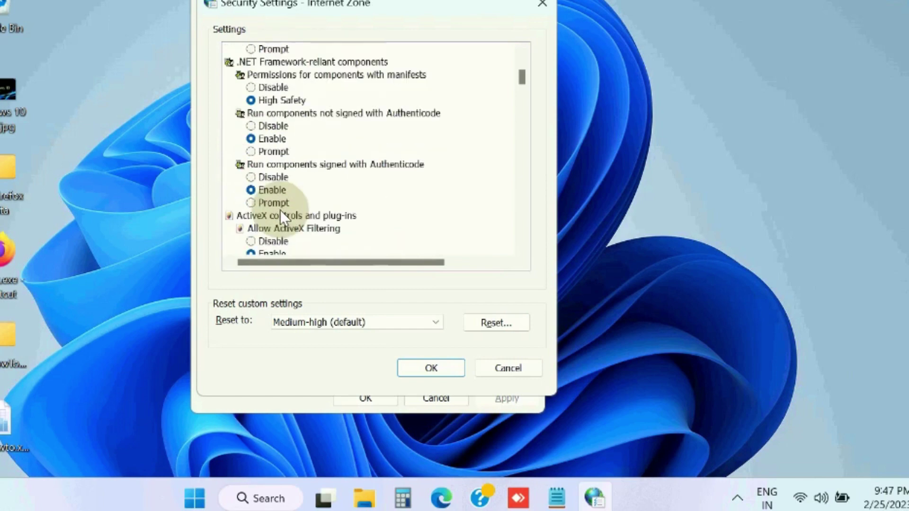
scroll(280, 210, "down", 2)
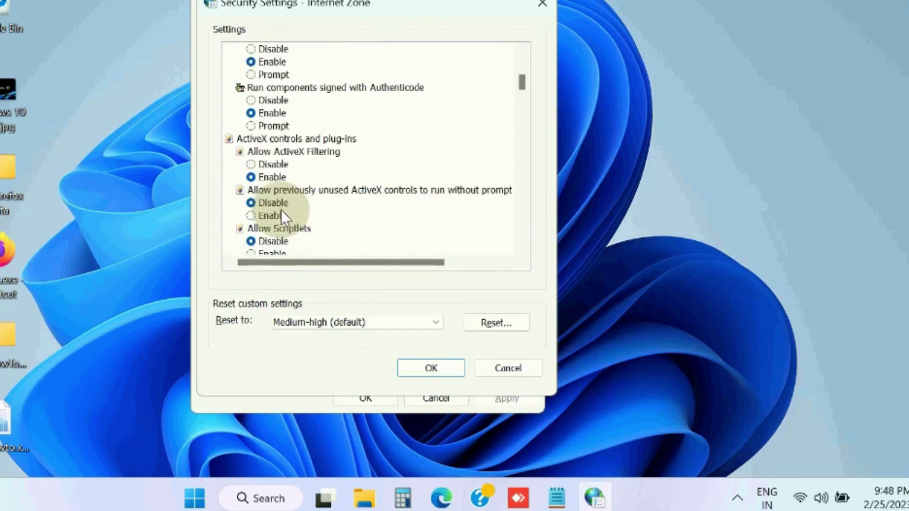
scroll(281, 210, "down", 1)
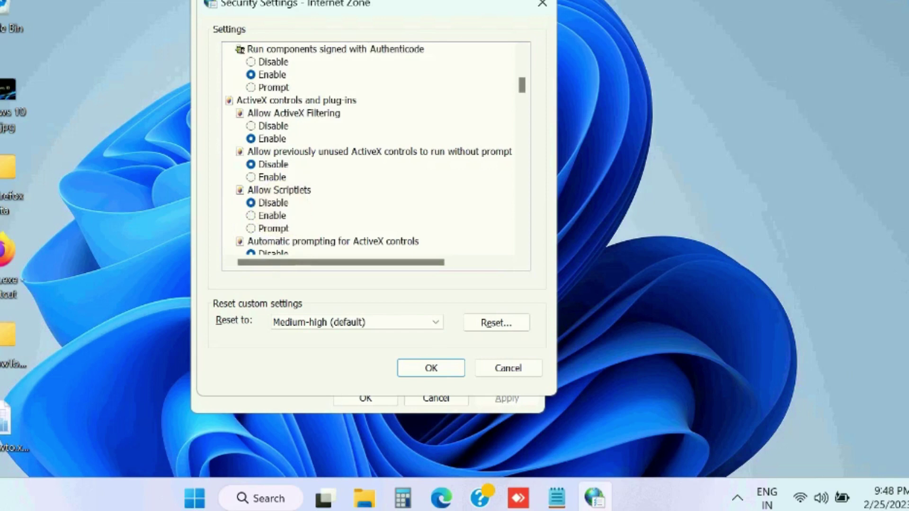
scroll(259, 186, "down", 15)
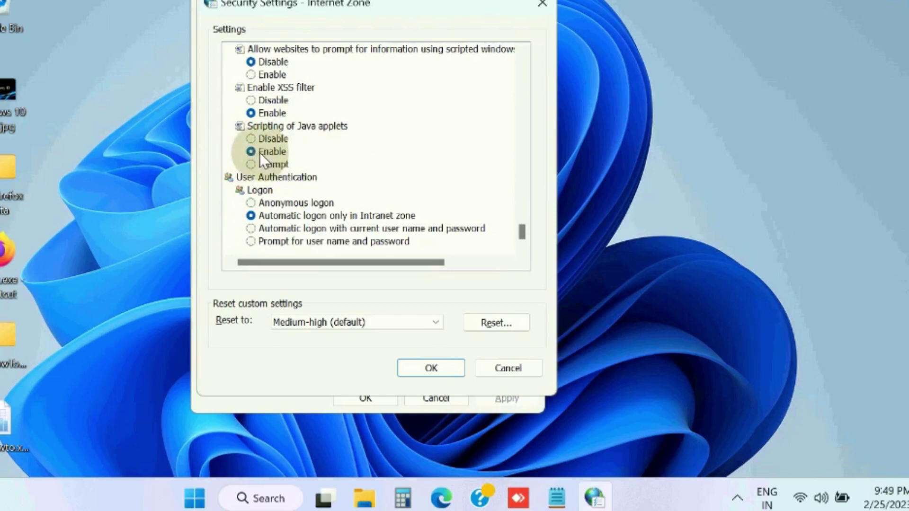
left_click(440, 366)
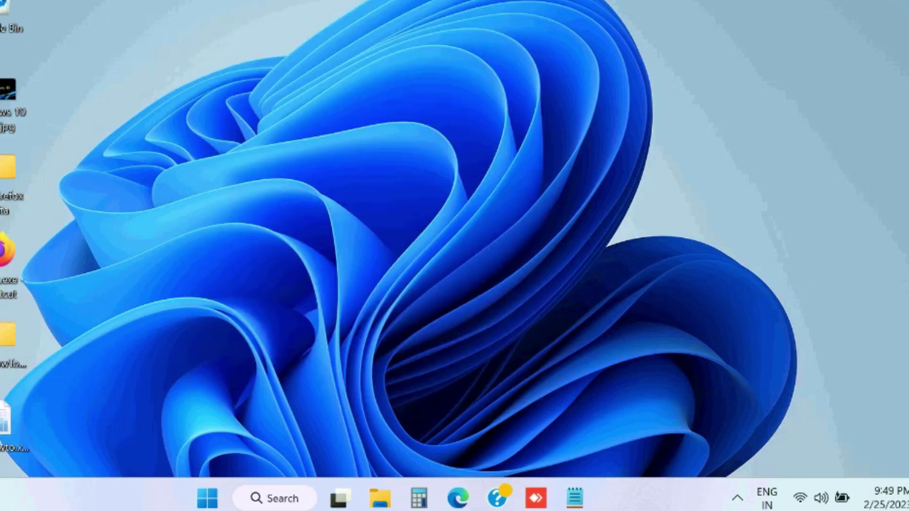
left_click(368, 399)
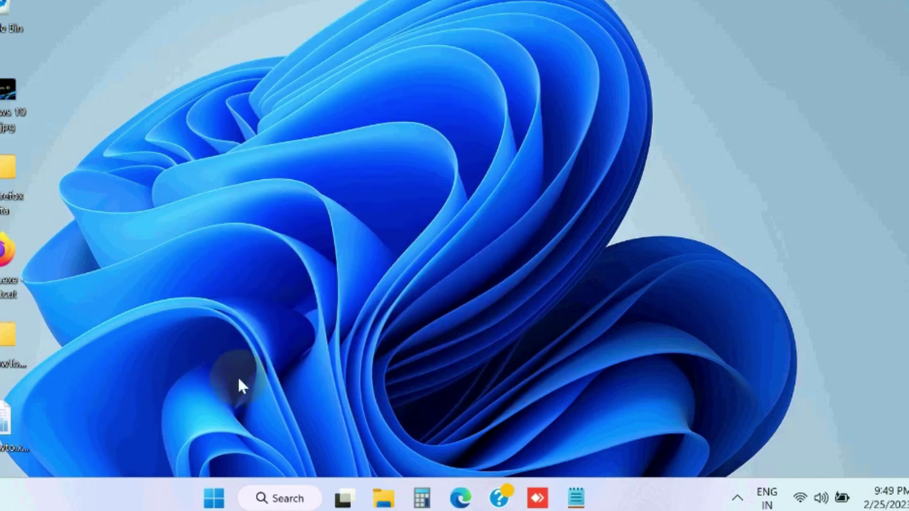
left_click(284, 498)
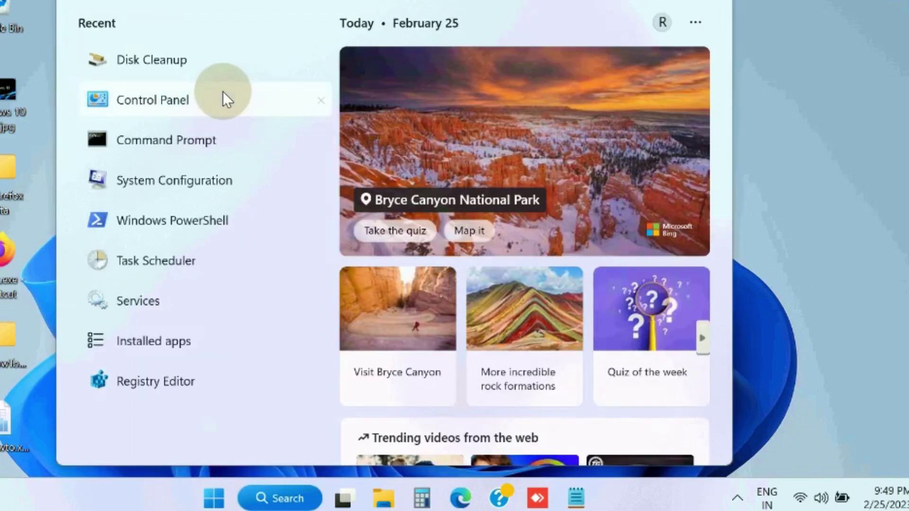
type("inet")
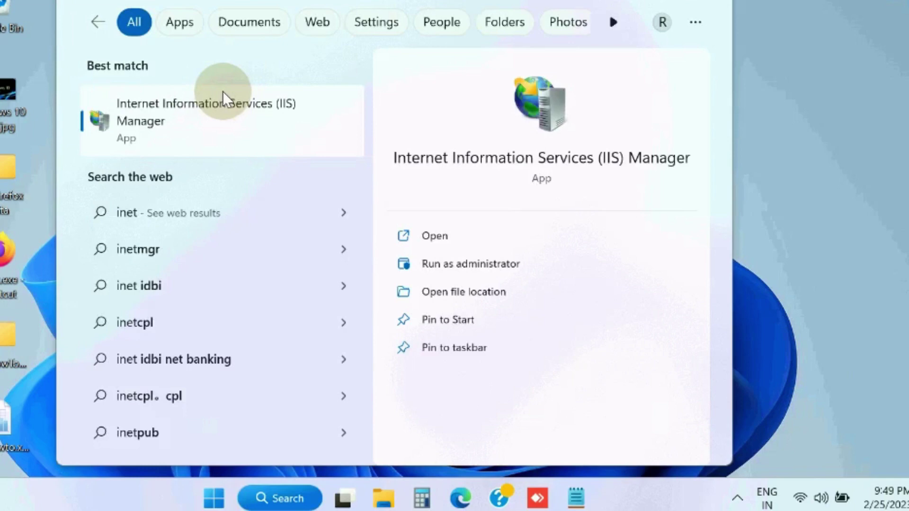
type("cpl")
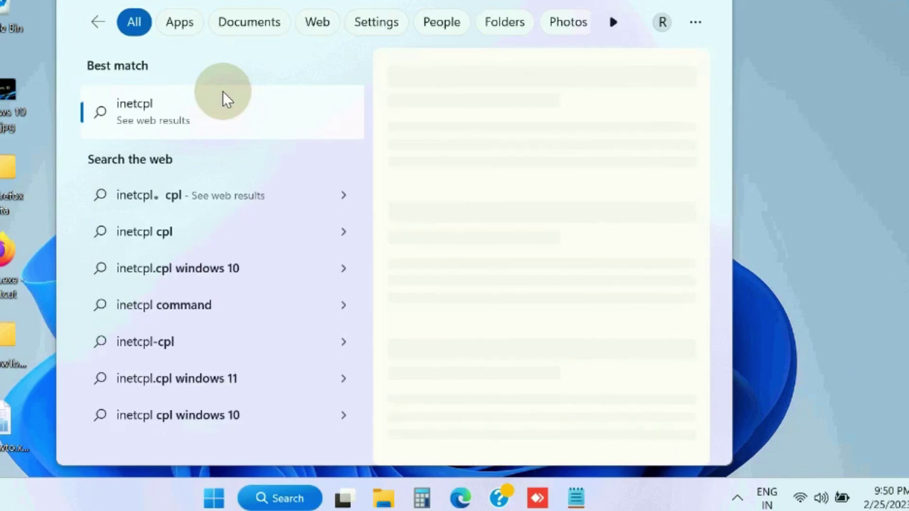
type(".cpl")
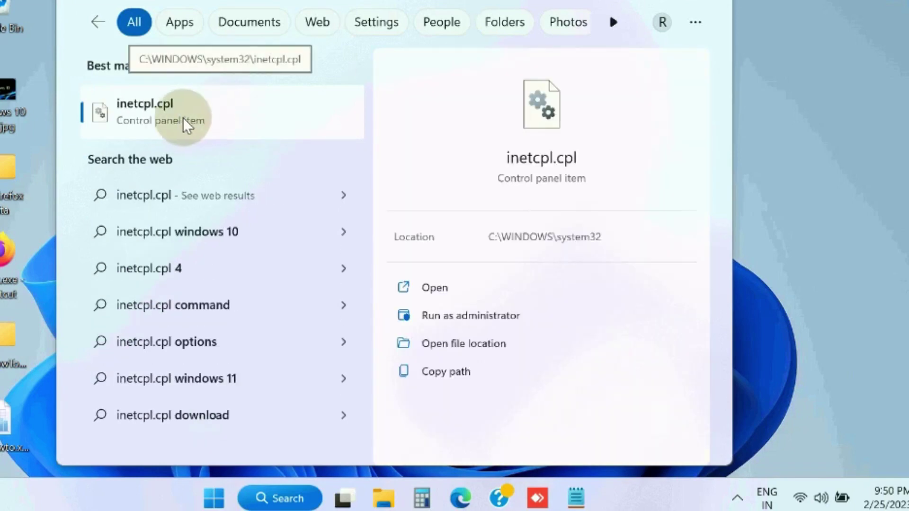
left_click(161, 115)
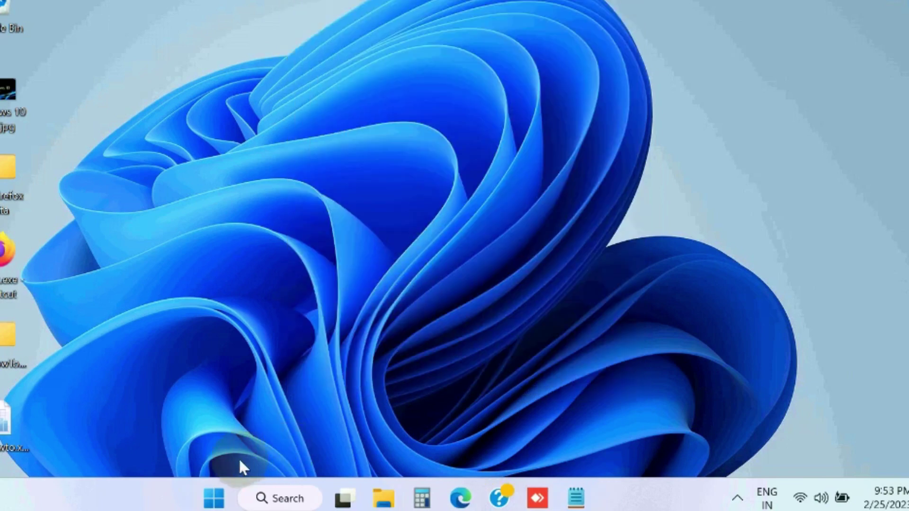
Launch Internet Properties again by running inetcpl.cpl from the Run dialog
right_click(215, 501)
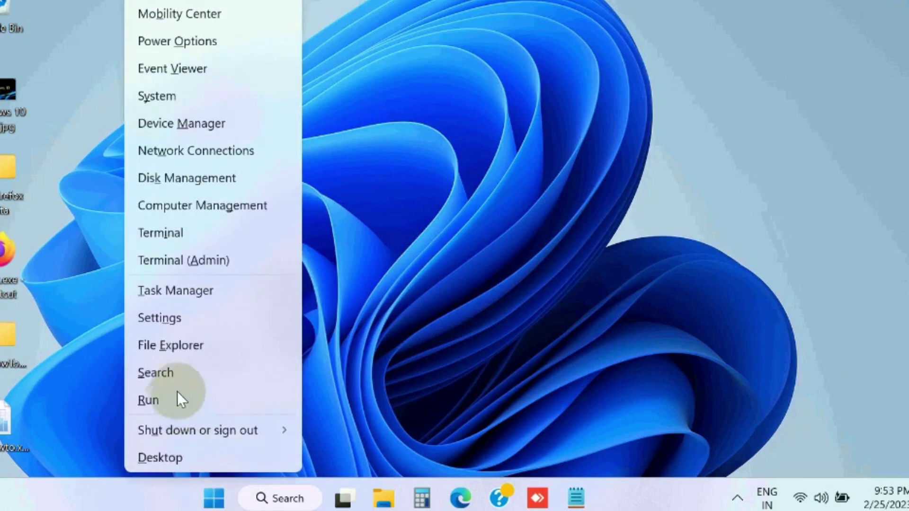
left_click(156, 404)
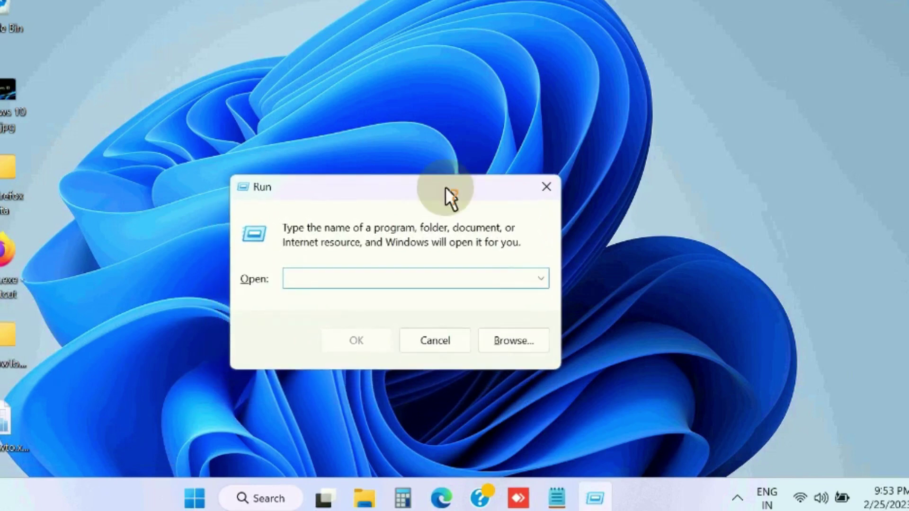
type("inetcpl")
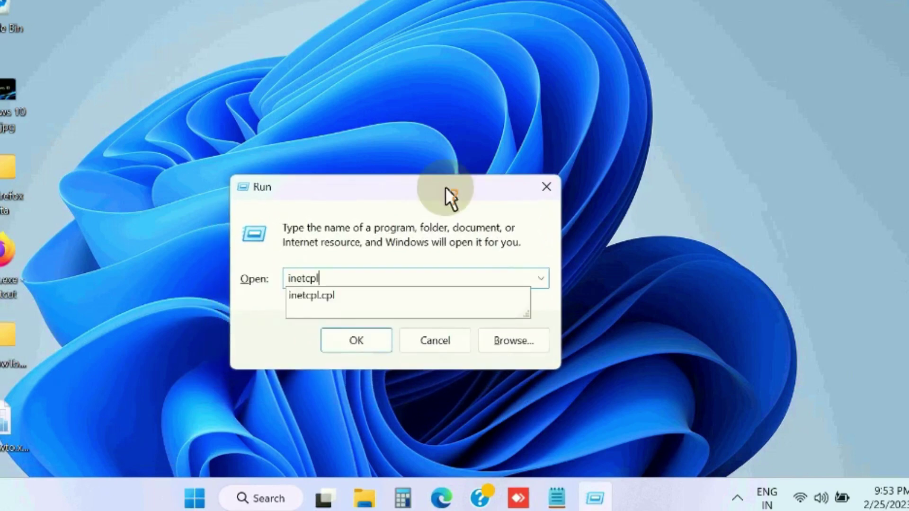
type(".cpl")
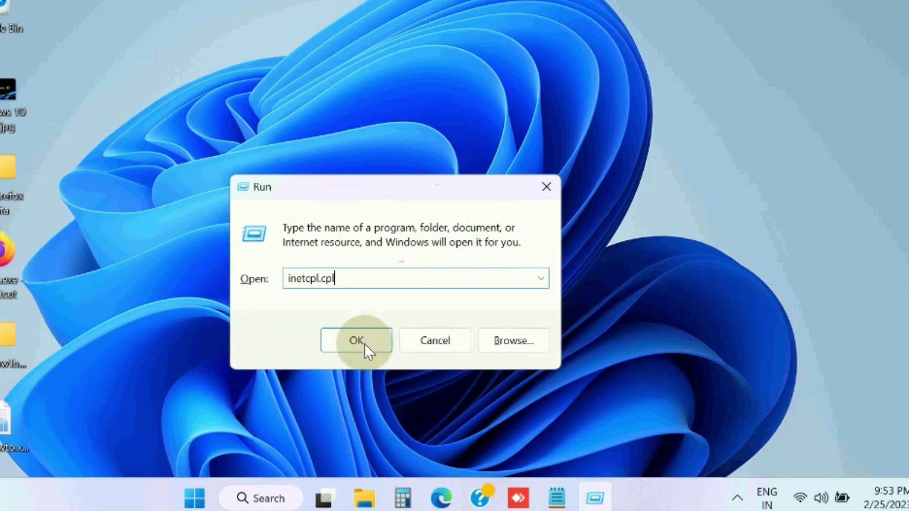
left_click(376, 338)
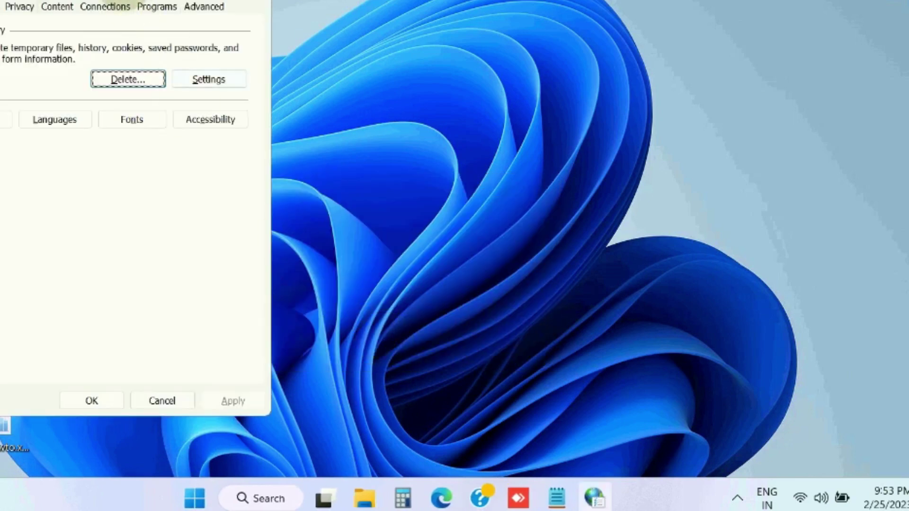
Centre Internet Properties, delete temporary files, cookies and history, then close it
left_click_drag(106, 2, 424, 0)
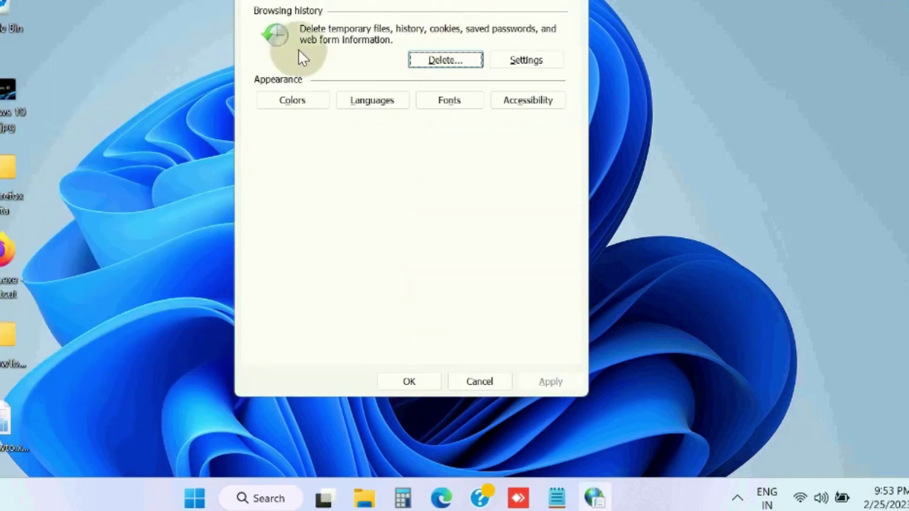
left_click(444, 60)
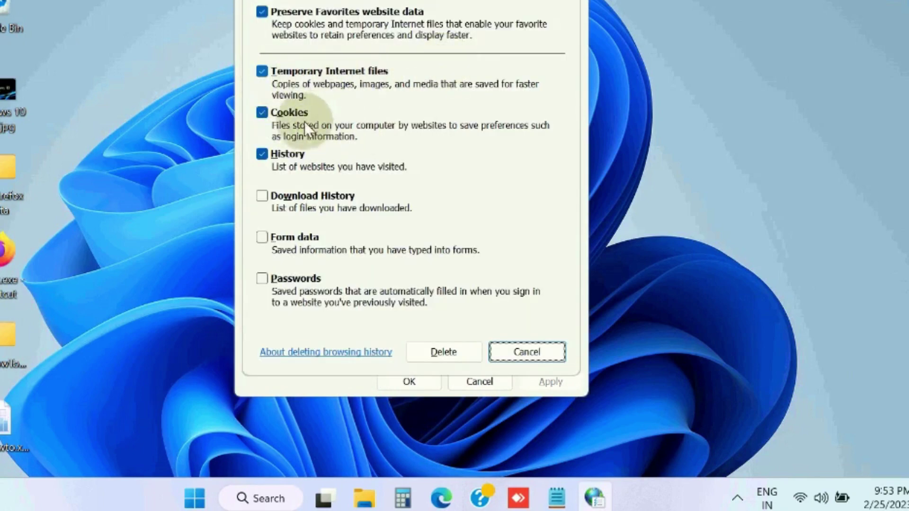
left_click(447, 355)
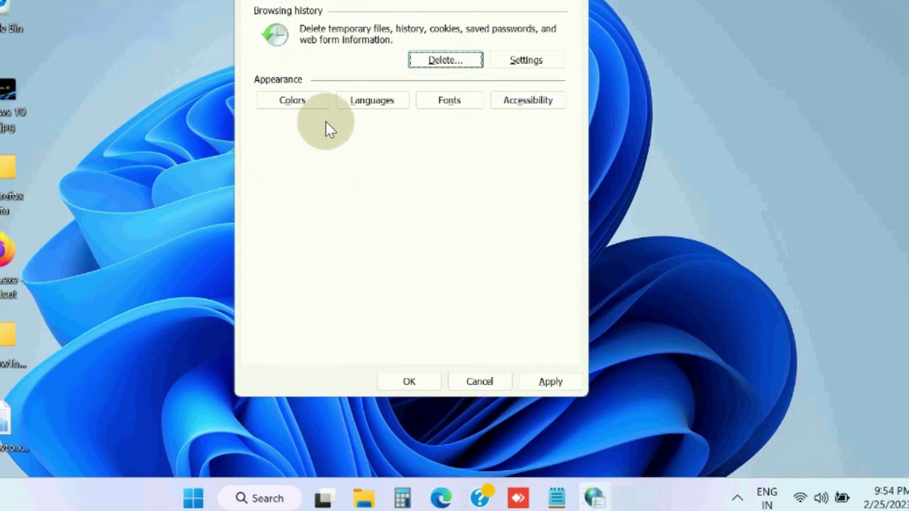
key("Escape")
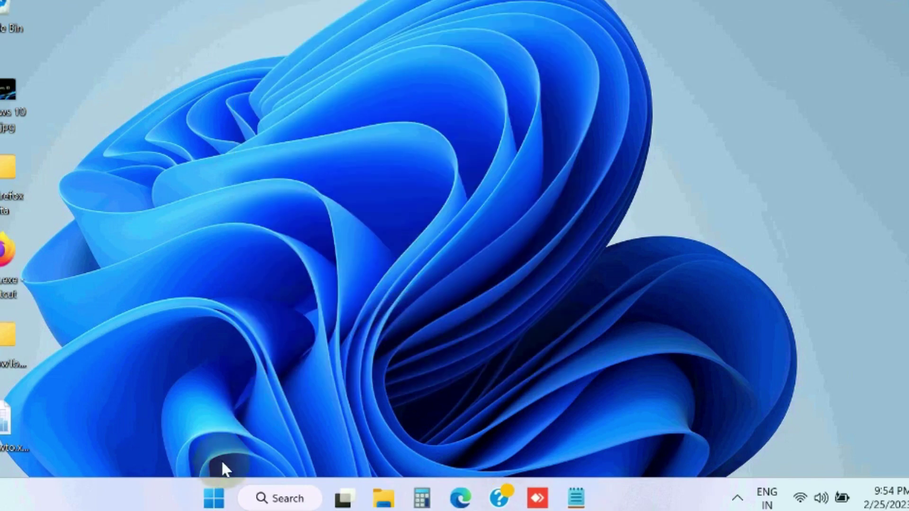
Go to Windows Update in Windows Settings via the Start menu and run Check for updates
right_click(214, 500)
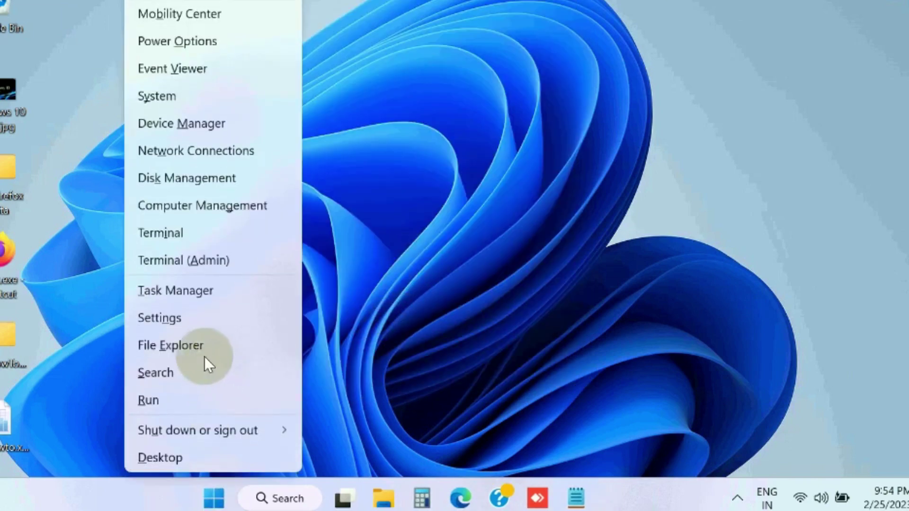
left_click(162, 320)
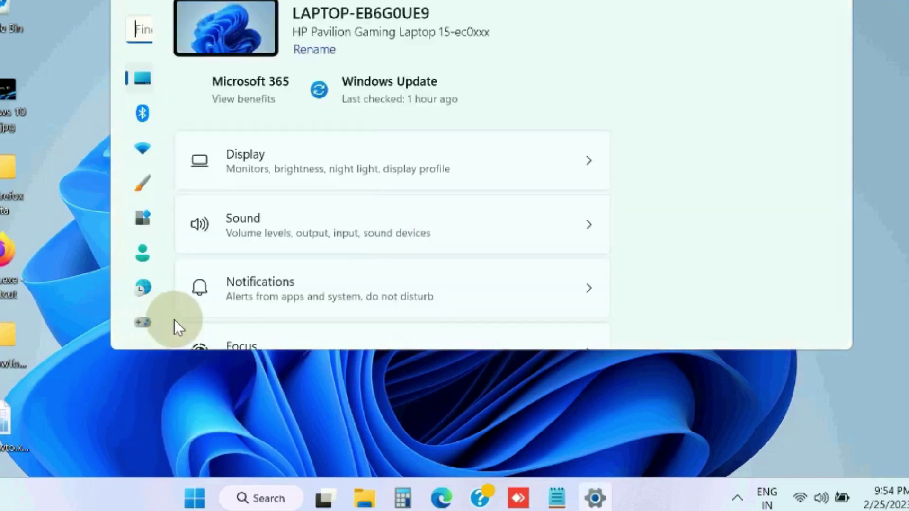
scroll(227, 249, "down", 3)
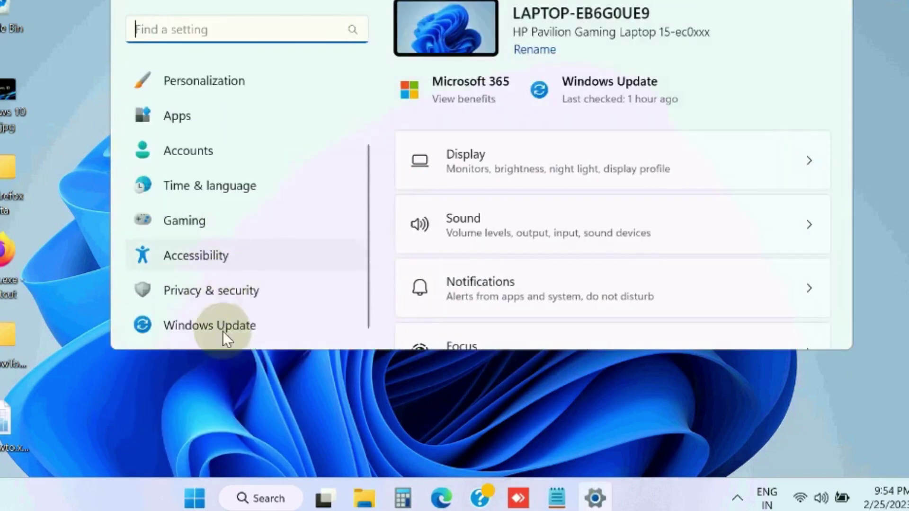
left_click(203, 328)
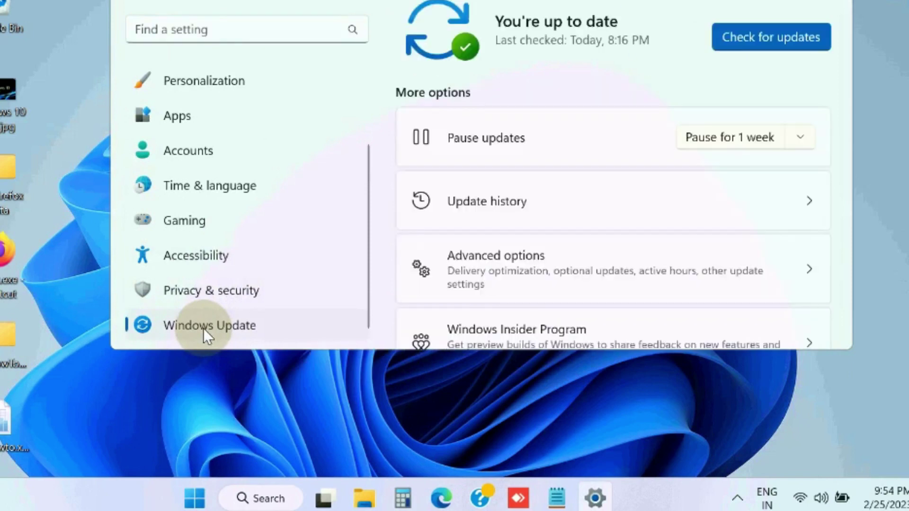
left_click(766, 40)
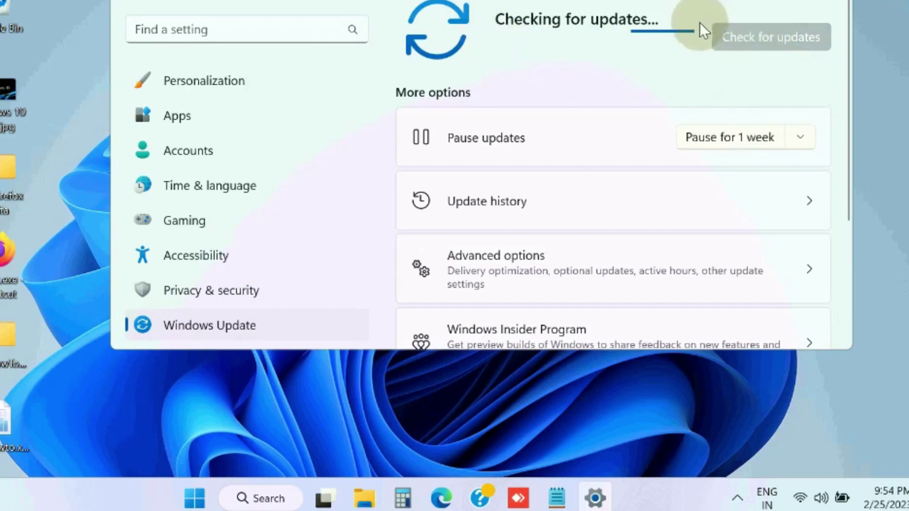